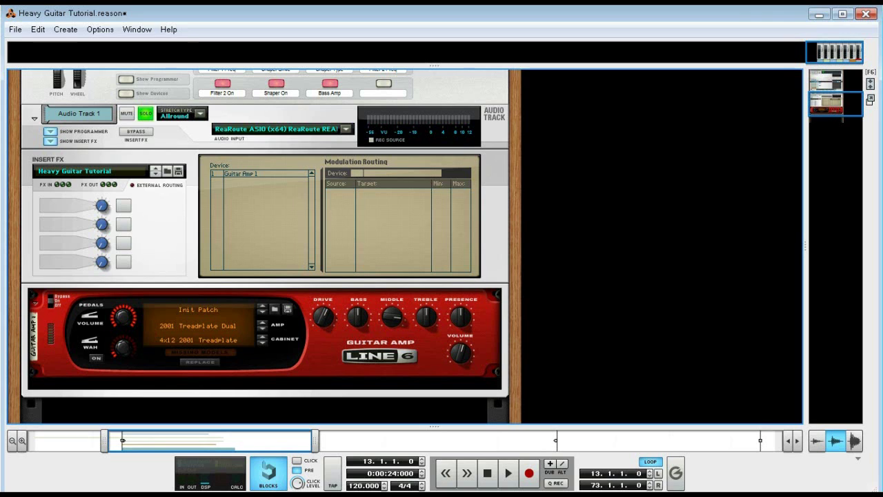
# - Open the Tool Window with F8 to browse creatable devices beside the rack
pyautogui.press('F8')
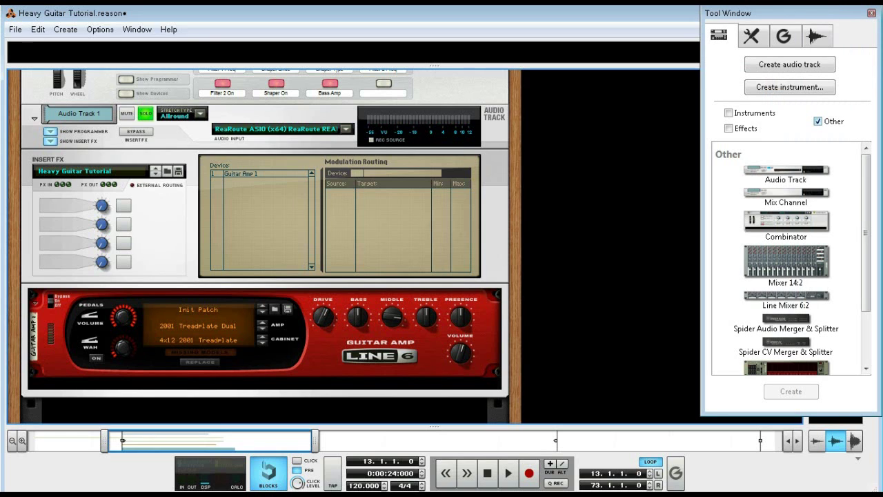
# - Filter the Tool Window to show Effects instead of Other devices
pyautogui.click(817, 120)
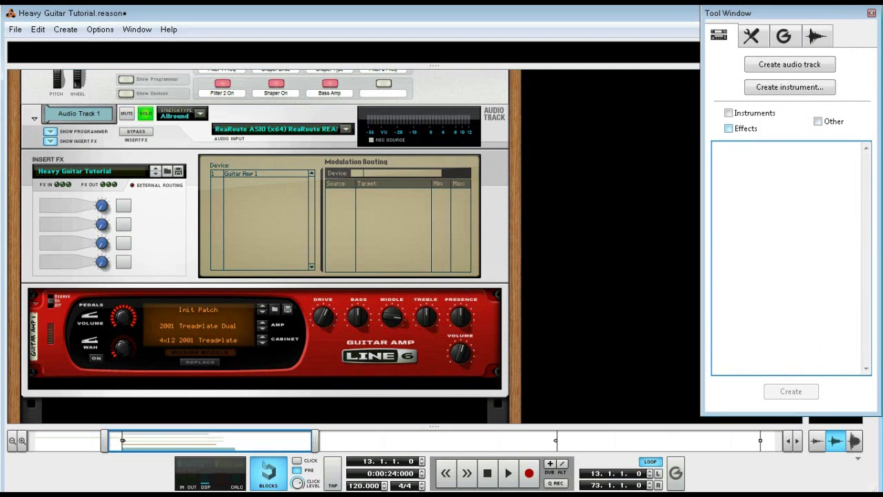
pyautogui.click(729, 128)
pyautogui.scroll(-10, 791, 259)
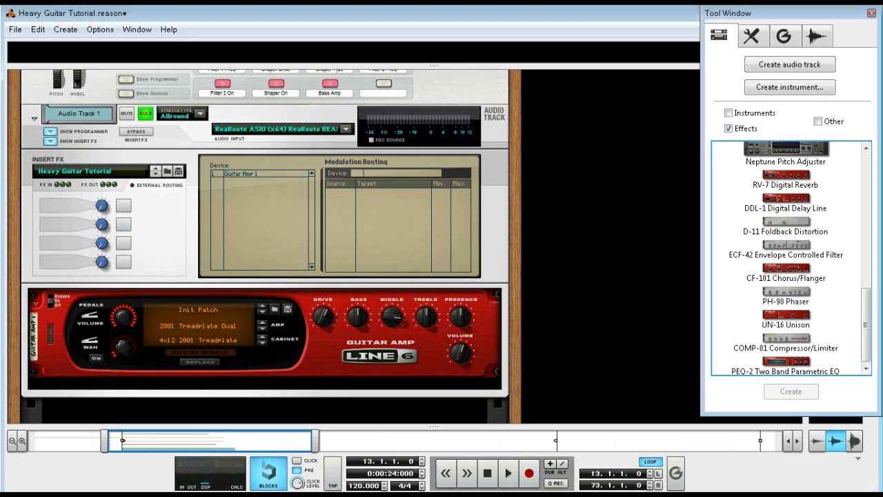
# - Play the track briefly to hear the guitar, then begin dragging Scream 4 Distortion into the rack
pyautogui.press('space')
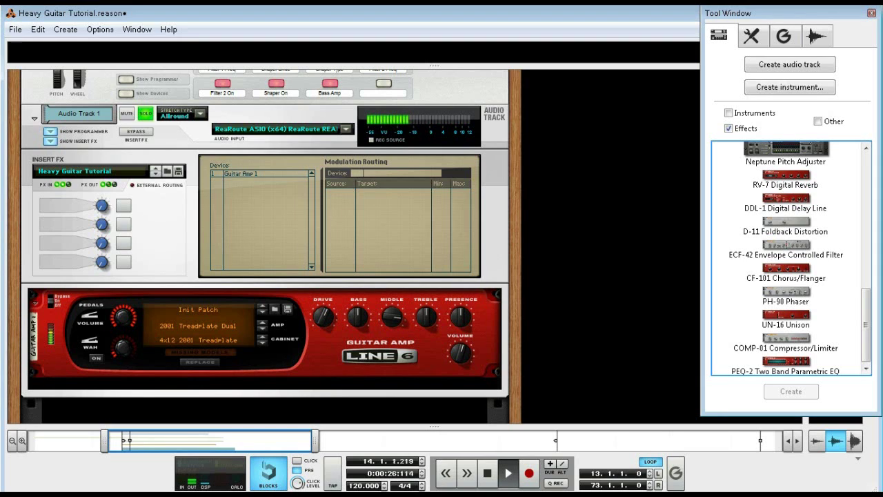
pyautogui.press('space')
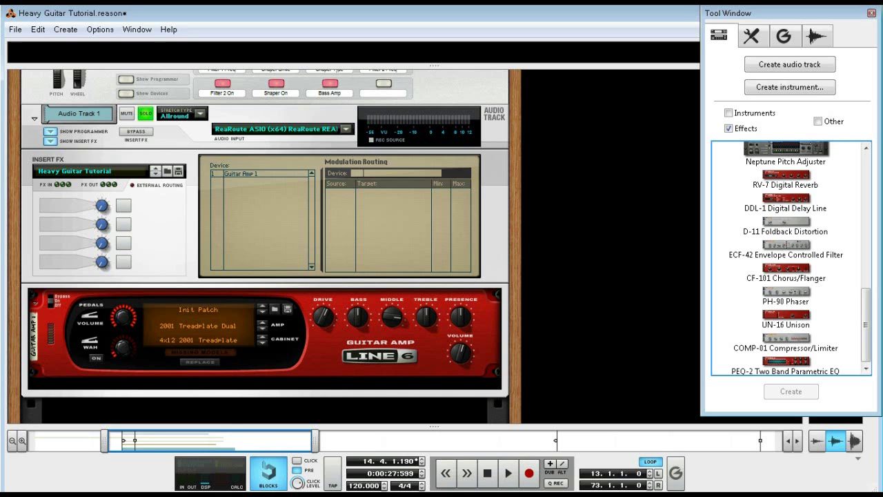
pyautogui.scroll(15, 791, 258)
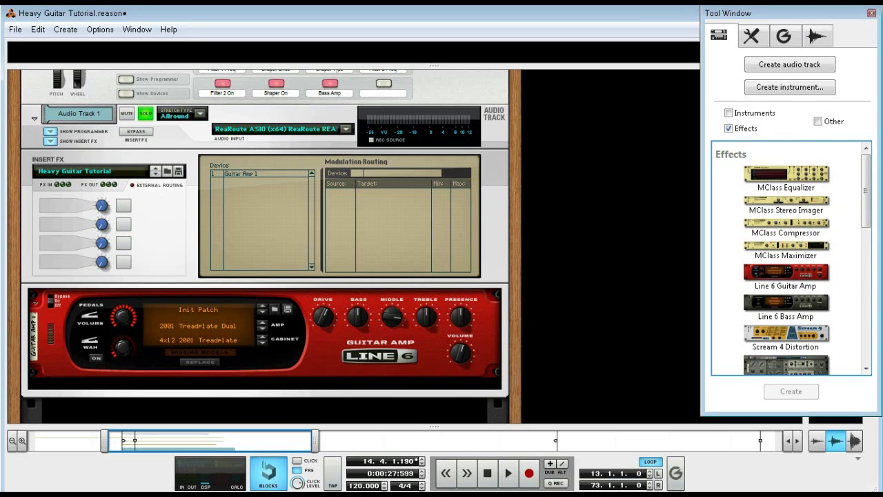
pyautogui.moveTo(786, 334); pyautogui.dragTo(497, 332)
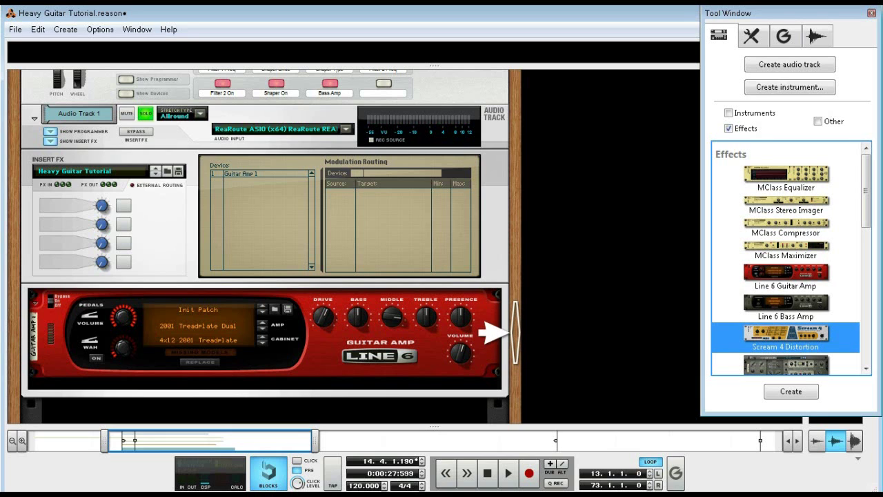
# - Drop Scream 4 above the Guitar Amp and Spider Audio Merger & Splitter above Scream 4, then view the rack rear
pyautogui.moveTo(497, 332); pyautogui.dragTo(483, 304)
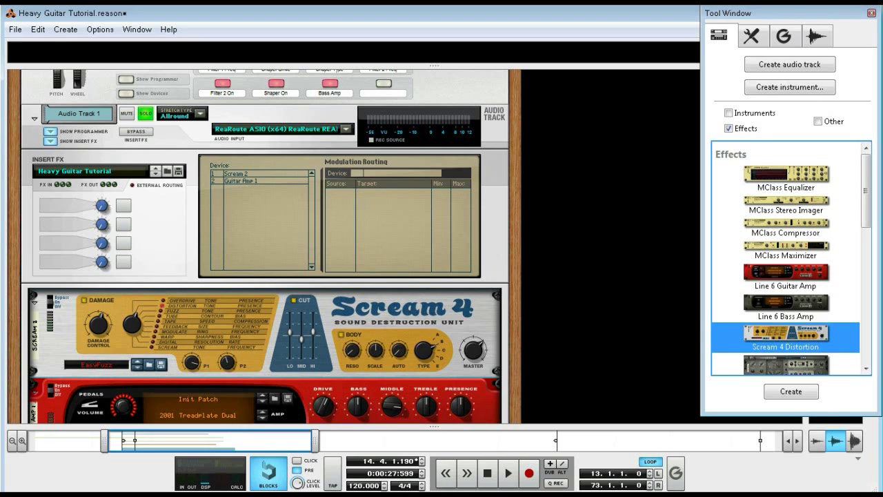
pyautogui.scroll(-2, 786, 259)
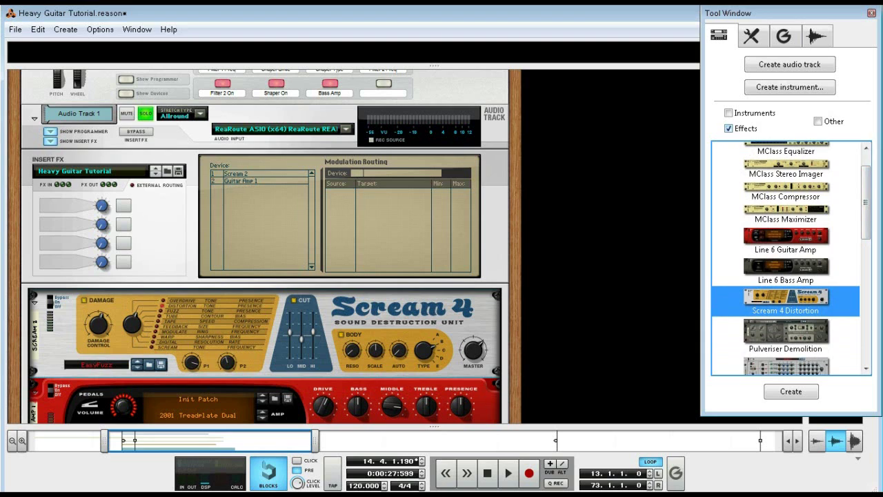
pyautogui.click(728, 129)
pyautogui.click(818, 121)
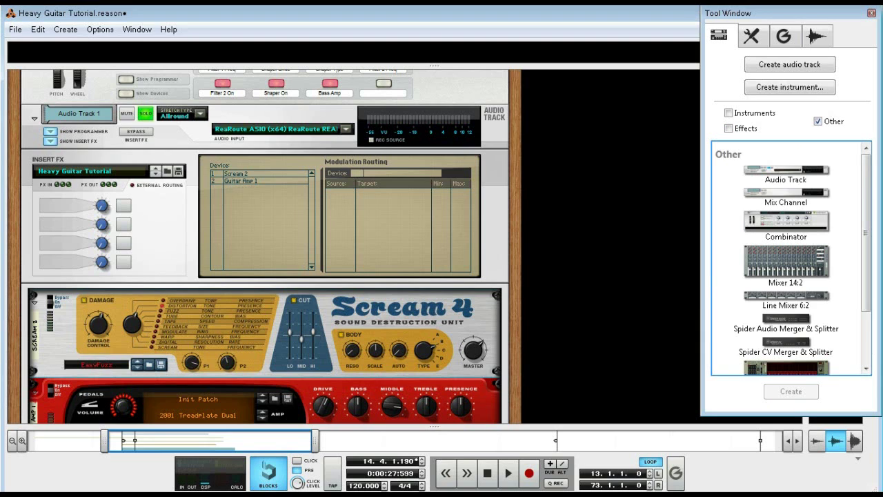
pyautogui.scroll(-3, 790, 259)
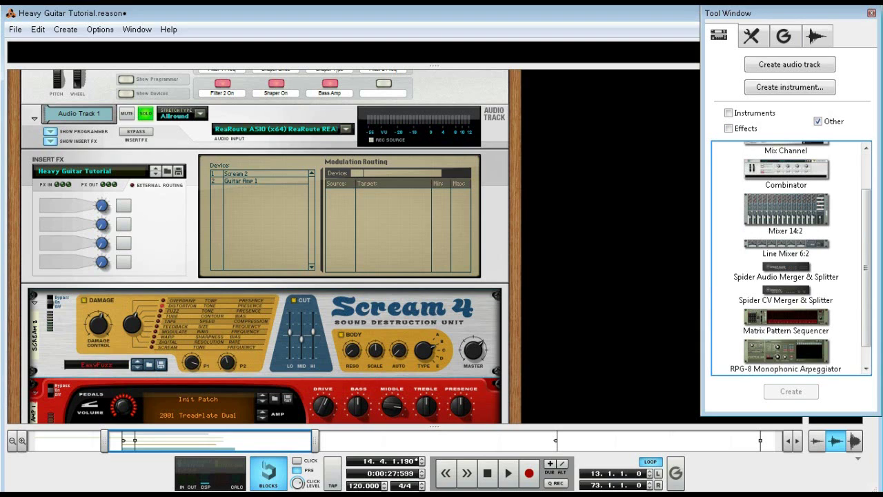
pyautogui.moveTo(786, 271); pyautogui.dragTo(498, 297)
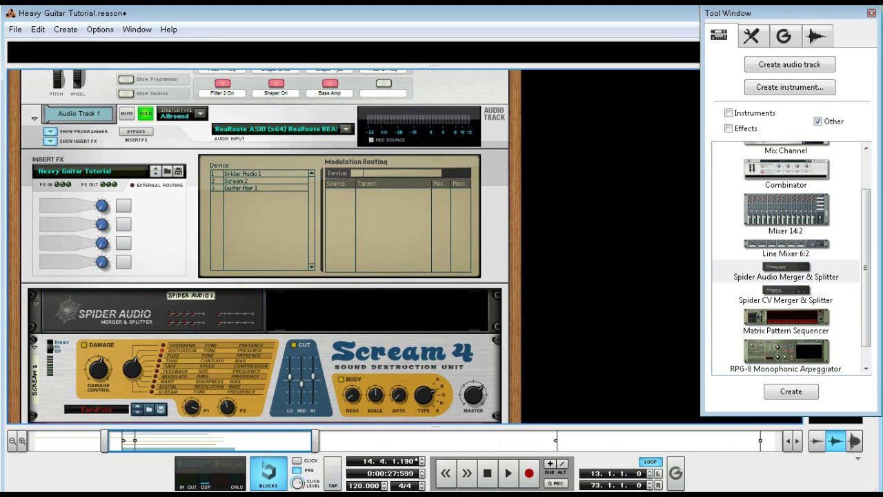
pyautogui.scroll(-3, 262, 248)
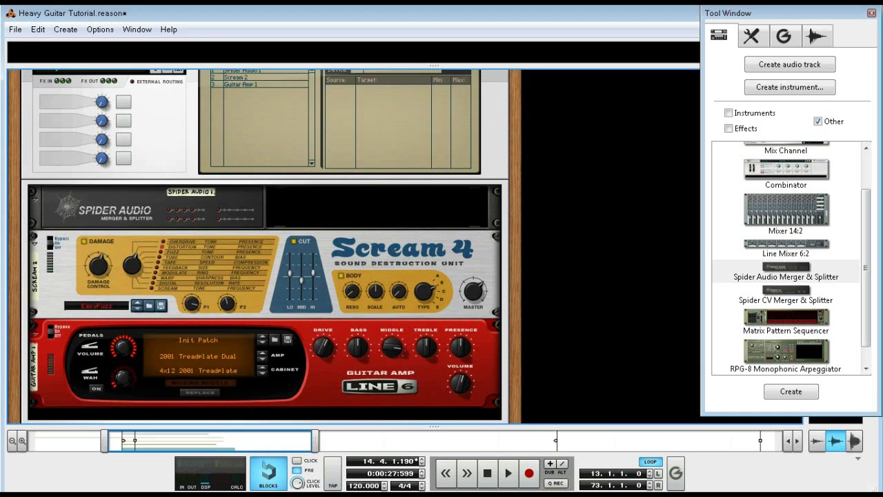
pyautogui.press('Tab')
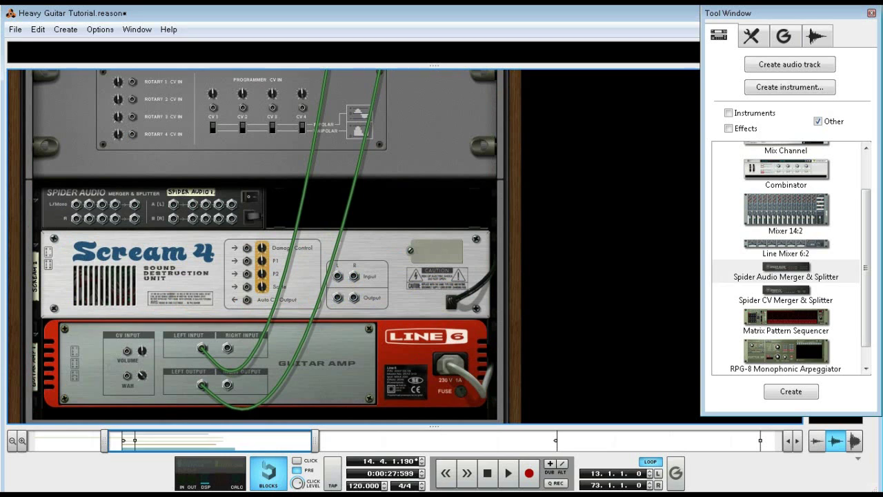
# - Replace the old insert cable so the insert FX left send feeds Spider's A left input
pyautogui.scroll(5, 263, 245)
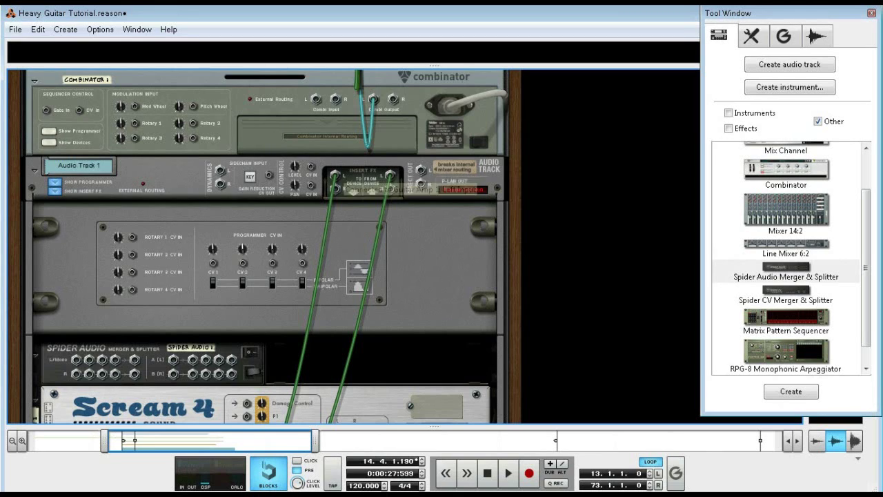
pyautogui.scroll(-7, 334, 174)
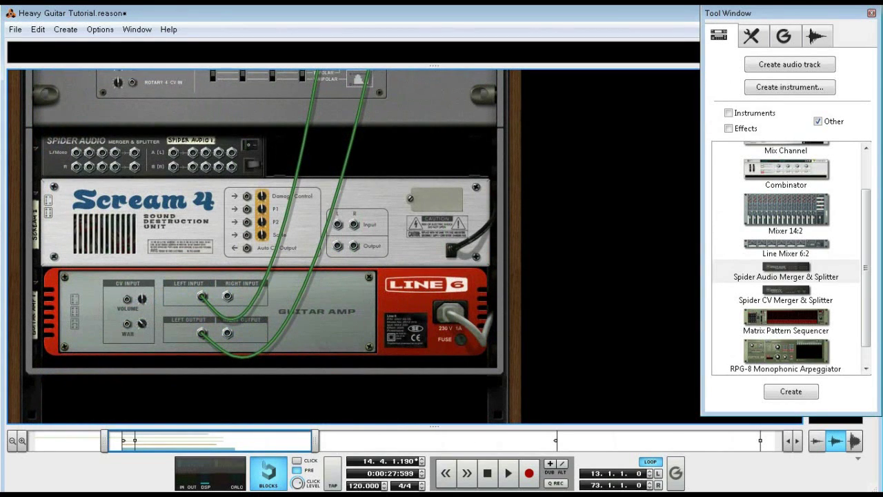
pyautogui.scroll(9, 265, 246)
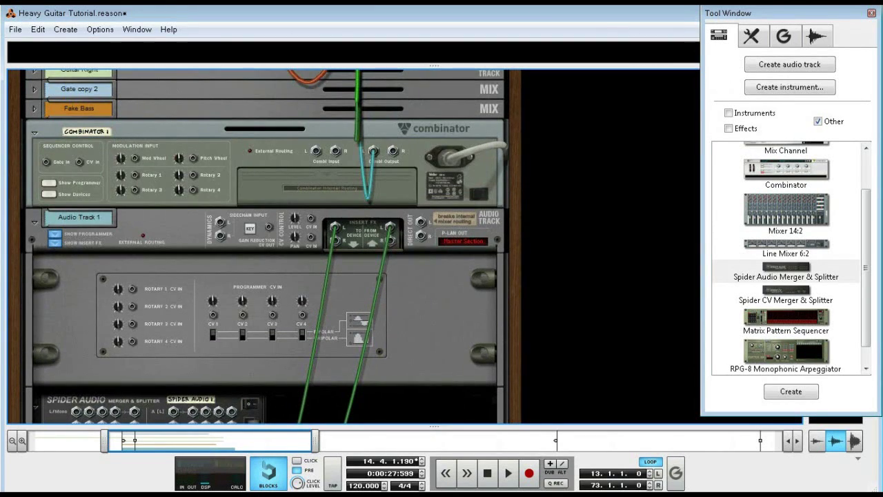
pyautogui.moveTo(334, 226); pyautogui.dragTo(317, 332)
pyautogui.moveTo(345, 421)
pyautogui.mouseDown()
pyautogui.moveTo(312, 422)
pyautogui.moveTo(330, 422)
pyautogui.mouseUp()
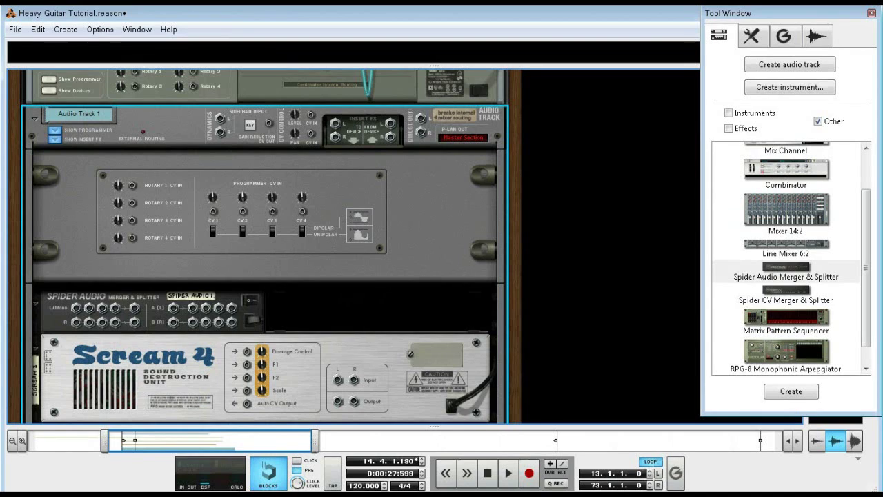
pyautogui.moveTo(336, 123); pyautogui.dragTo(173, 307)
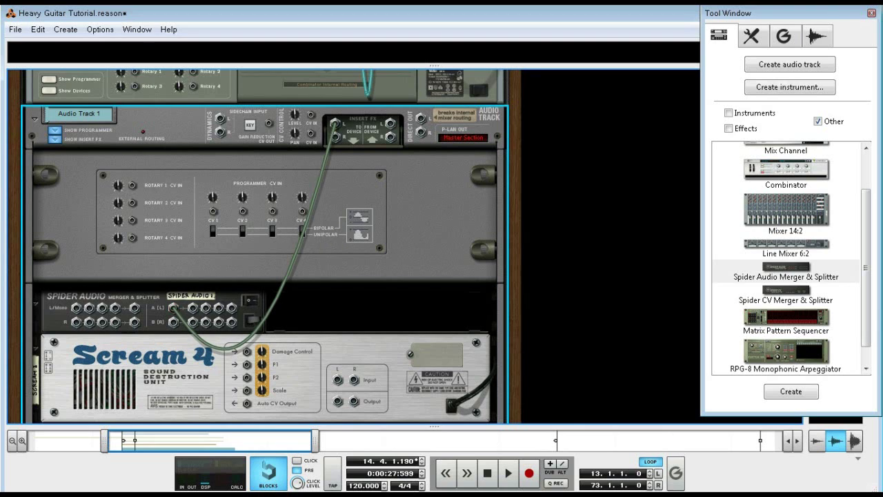
# - Cable Spider's split outputs to the Guitar Amp and to Scream 4's left input
pyautogui.scroll(-3, 265, 246)
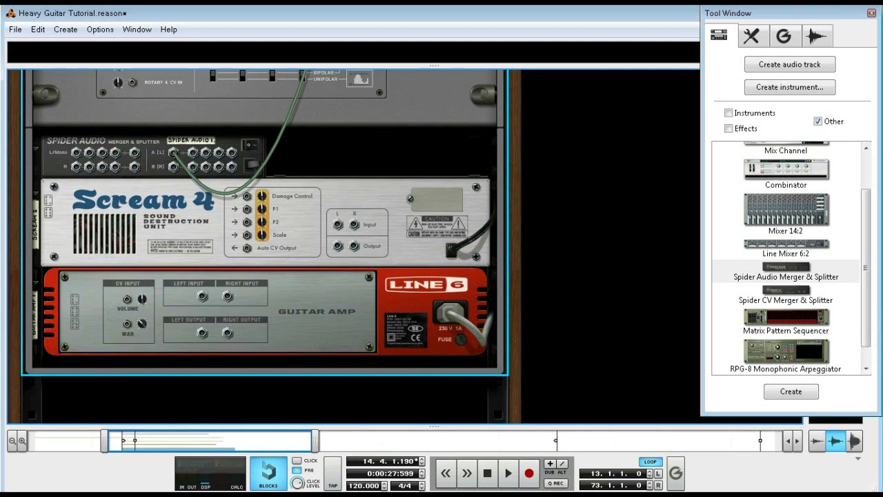
pyautogui.moveTo(193, 152); pyautogui.dragTo(202, 333)
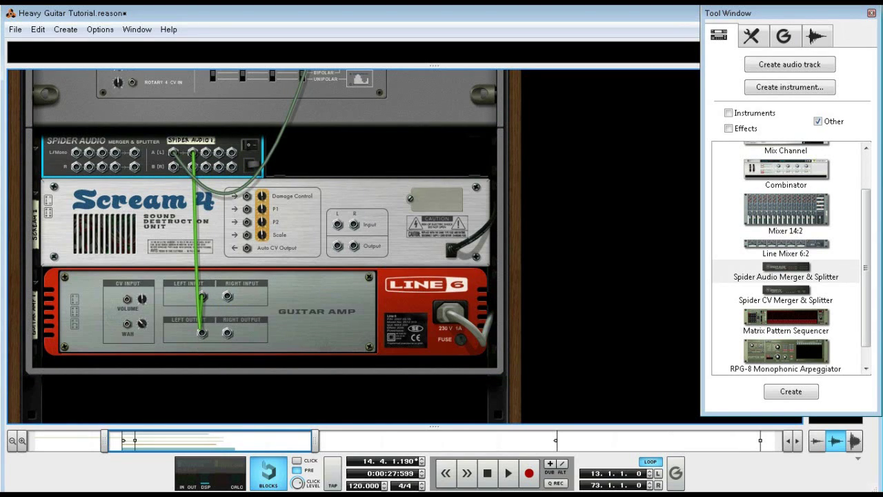
pyautogui.moveTo(205, 152); pyautogui.dragTo(337, 224)
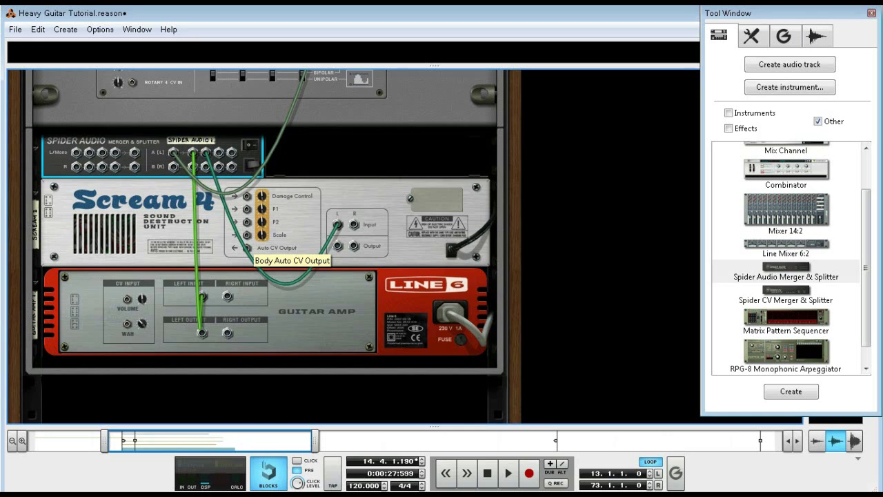
# - Cable Scream 4's Auto CV Output to the amp's Wah CV input, and the amp output to the insert return
pyautogui.moveTo(248, 248); pyautogui.dragTo(228, 288)
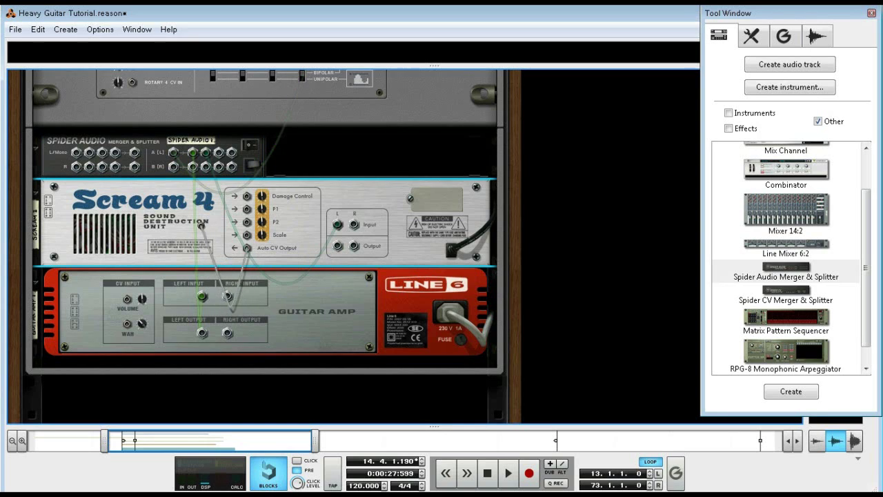
pyautogui.moveTo(202, 225); pyautogui.dragTo(130, 330)
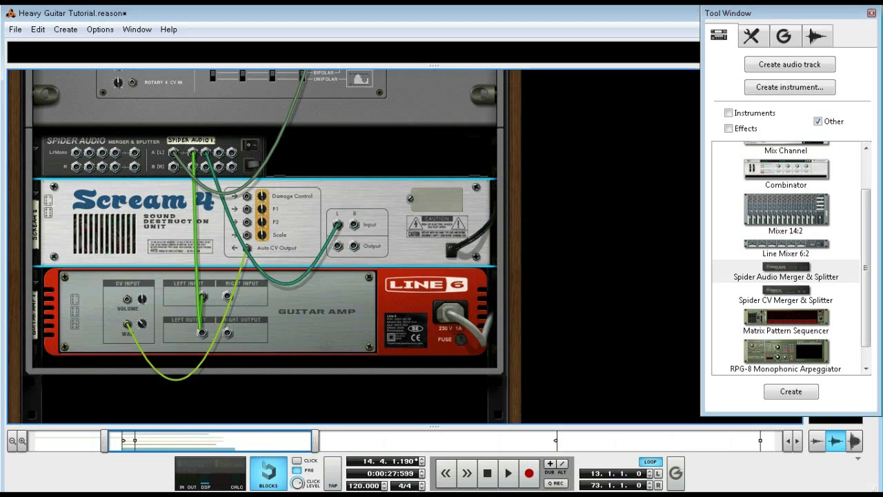
pyautogui.moveTo(202, 332); pyautogui.dragTo(390, 123)
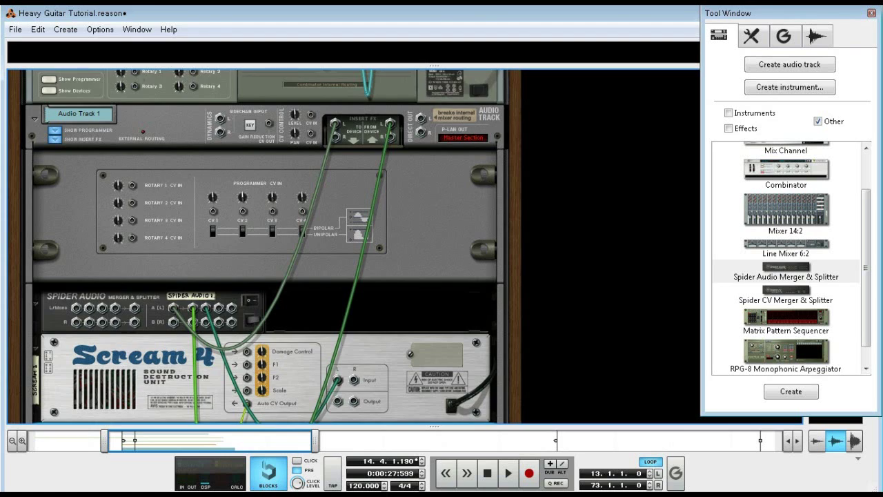
# - Turn down the trim on the Guitar Amp's Wah CV input
pyautogui.scroll(-3, 262, 249)
pyautogui.scroll(1, 262, 248)
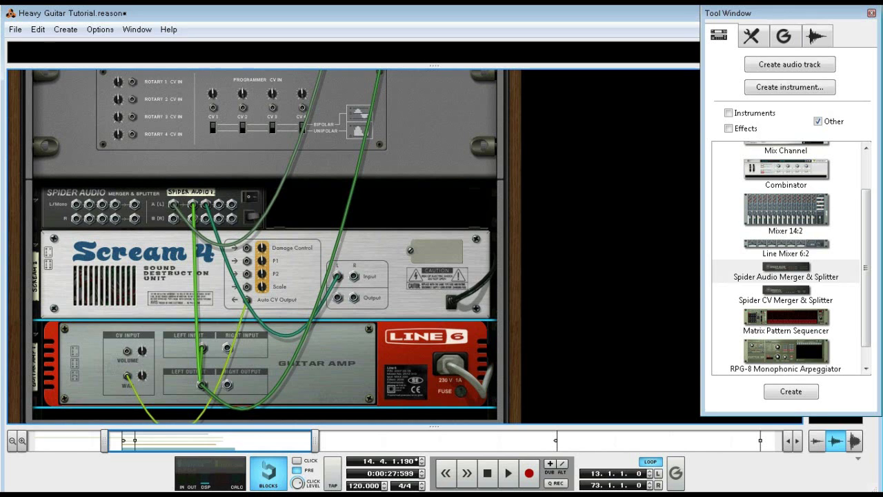
pyautogui.moveTo(142, 374)
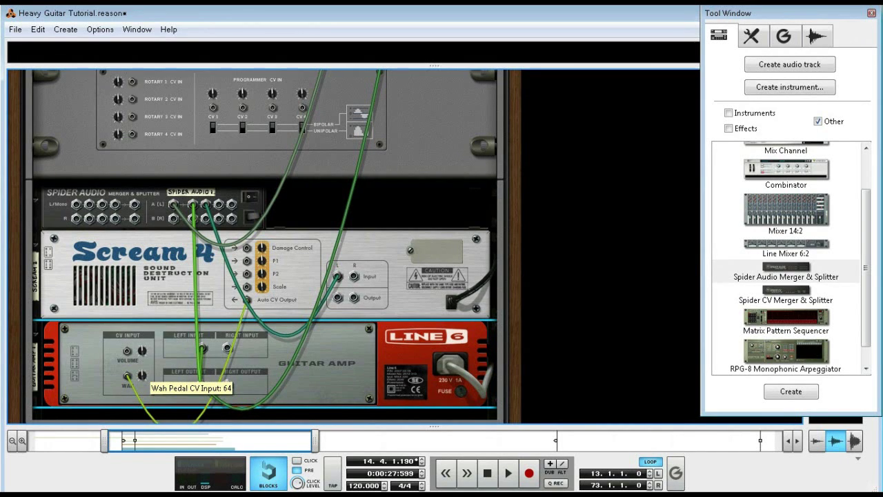
pyautogui.moveTo(141, 375); pyautogui.dragTo(141, 378)
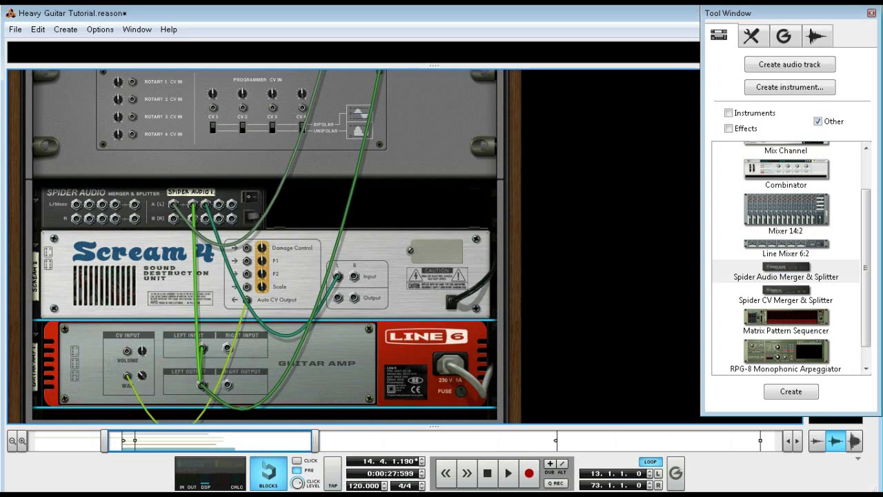
# - Show the front panels, switch on the amp's wah pedal, and play to hear it
pyautogui.press('Tab')
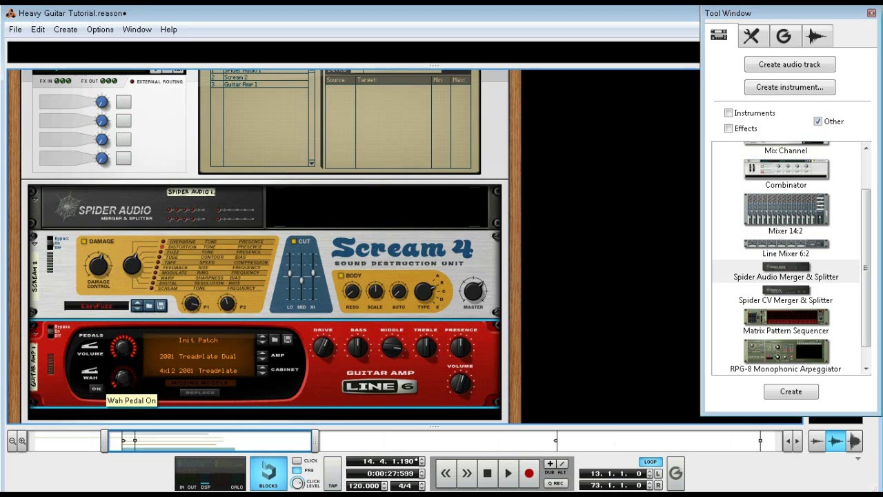
pyautogui.click(96, 388)
pyautogui.press('space')
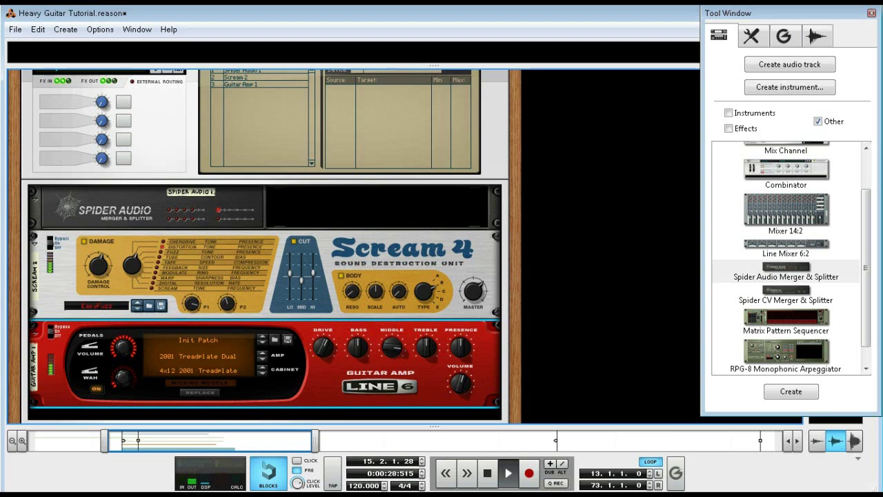
pyautogui.press('space')
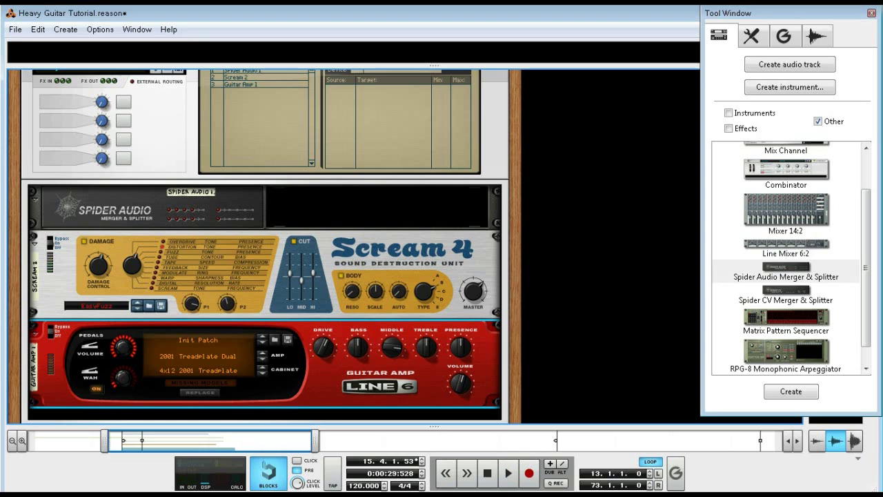
# - Set the wah pedal position to 67, then lower it, replaying the passage after each change
pyautogui.moveTo(122, 376)
pyautogui.mouseDown()
pyautogui.moveTo(123, 355)
pyautogui.moveTo(123, 397)
pyautogui.moveTo(123, 383)
pyautogui.mouseUp()
pyautogui.press('KP_0')
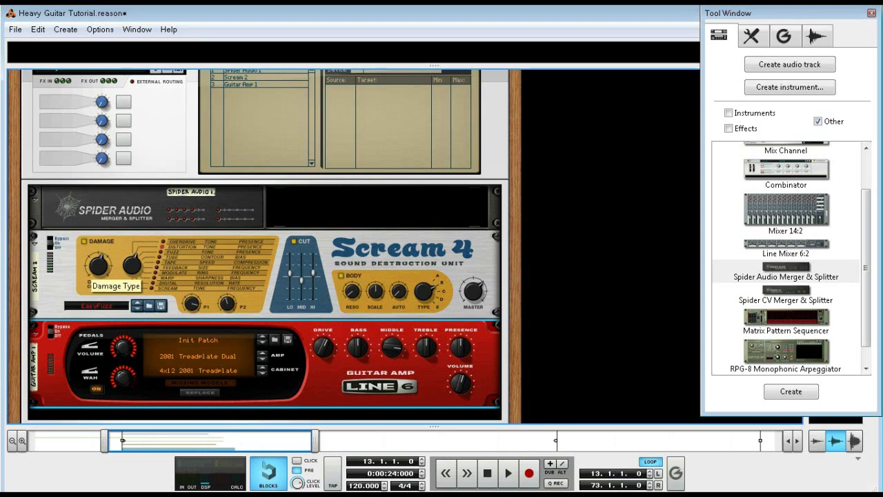
pyautogui.press('space')
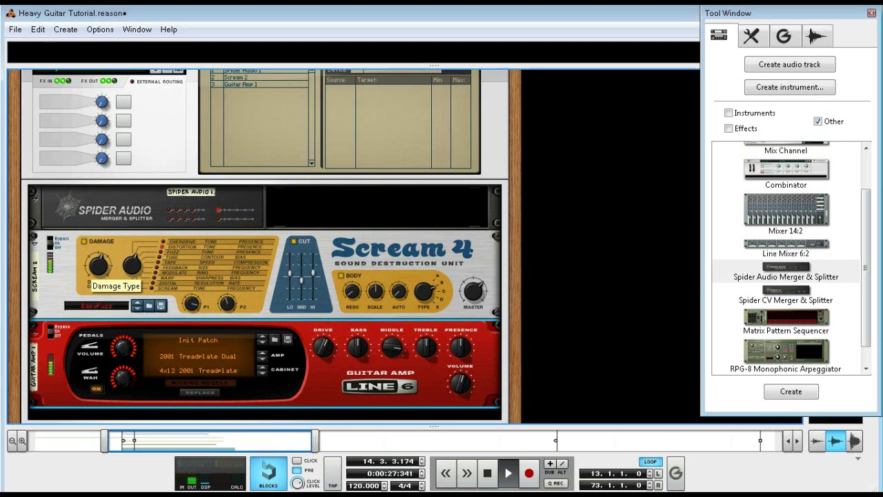
pyautogui.press('space')
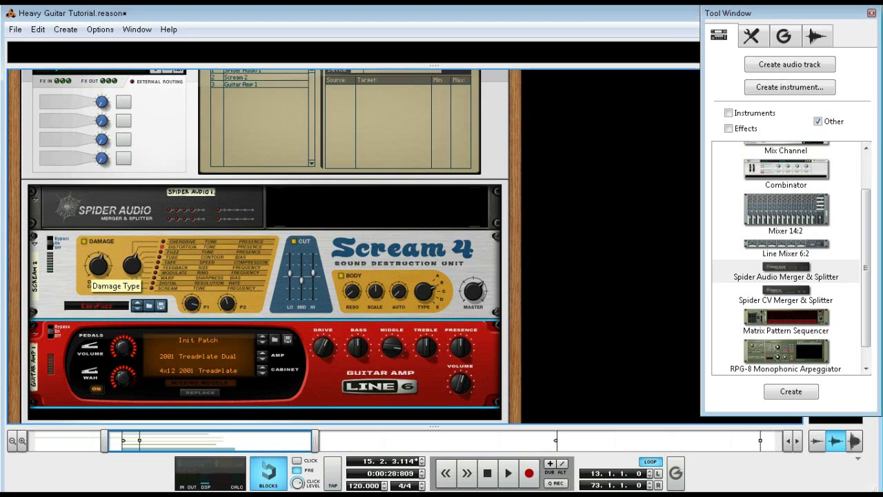
pyautogui.moveTo(122, 374); pyautogui.dragTo(123, 370)
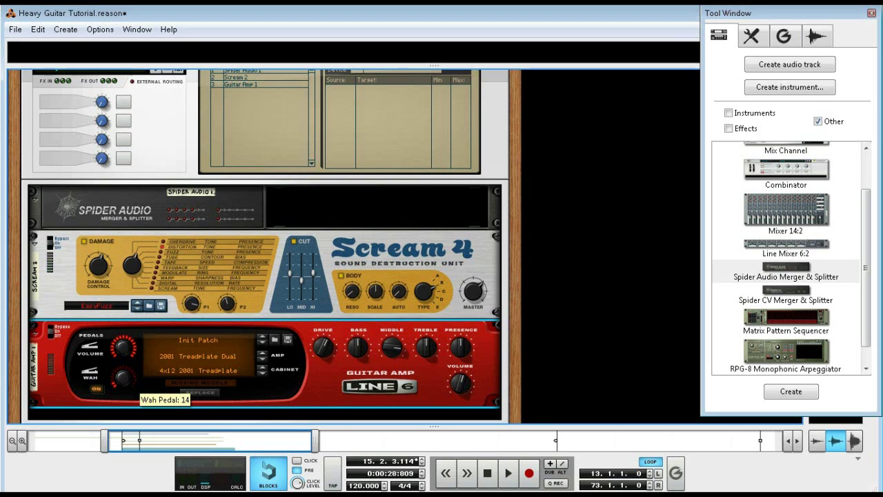
pyautogui.press('space')
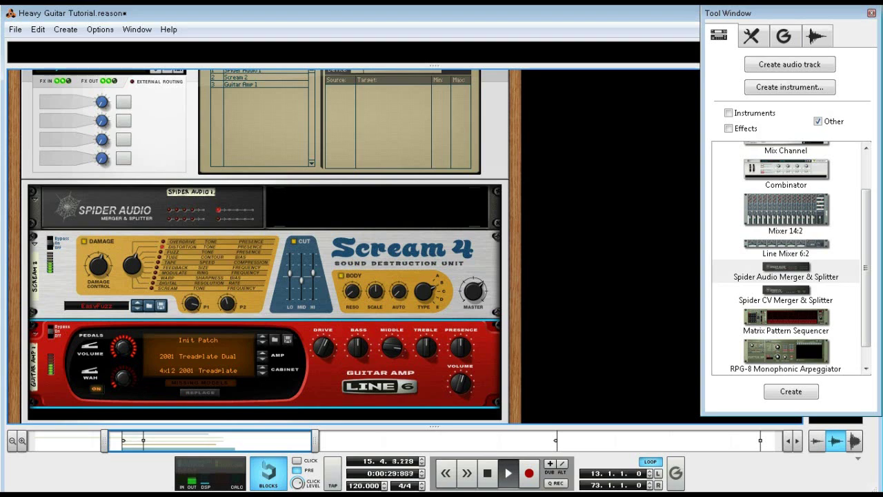
pyautogui.press('space')
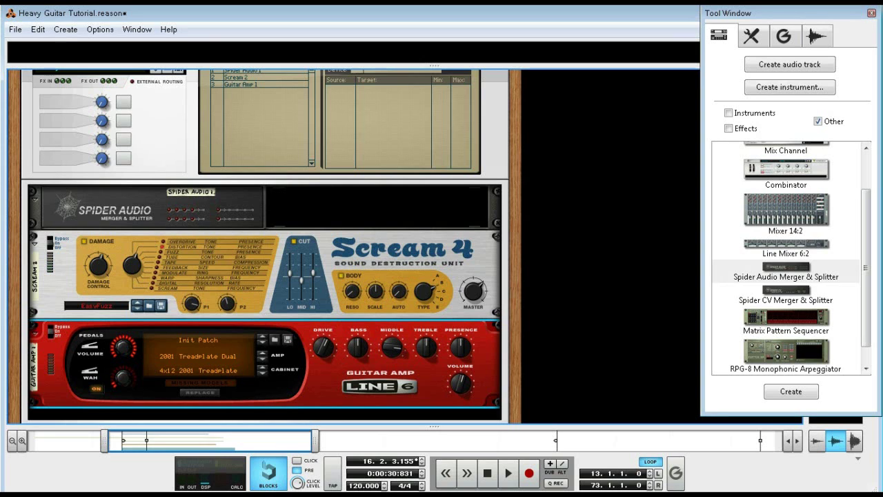
# - In the mixer, unsolo Audio Track 1 and play all channels from bar 13 until bar 26
pyautogui.press('F5')
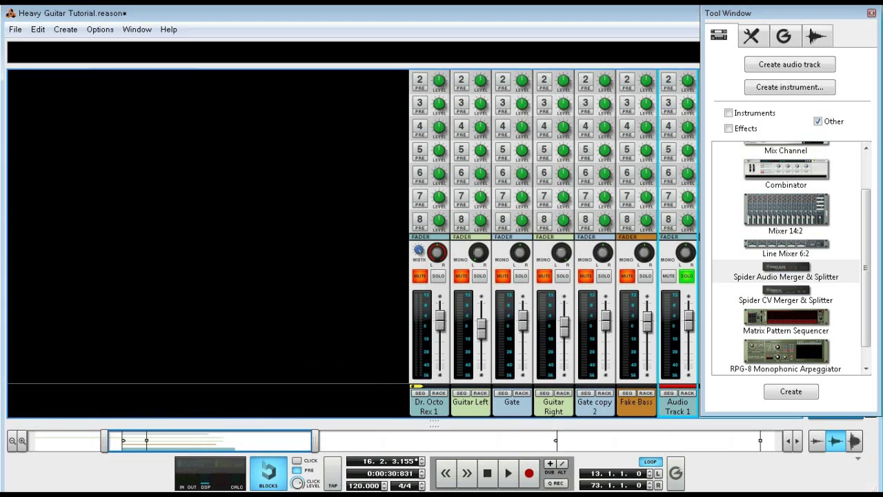
pyautogui.click(687, 276)
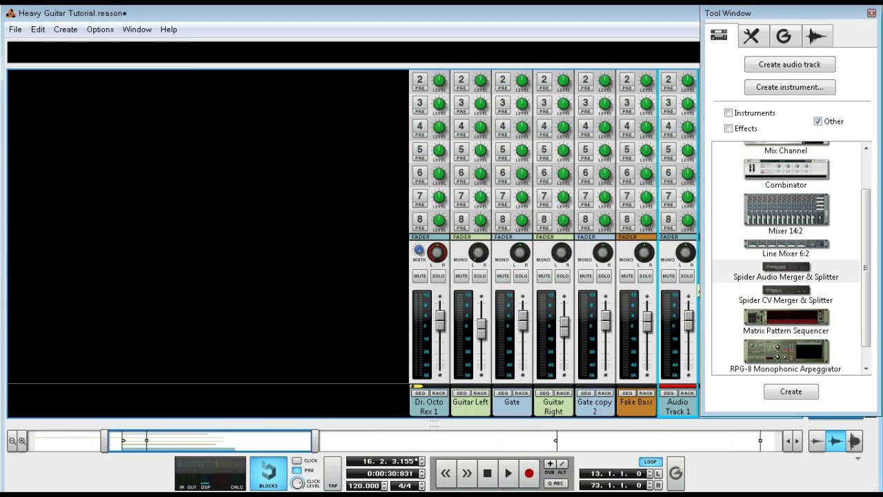
pyautogui.press('space')
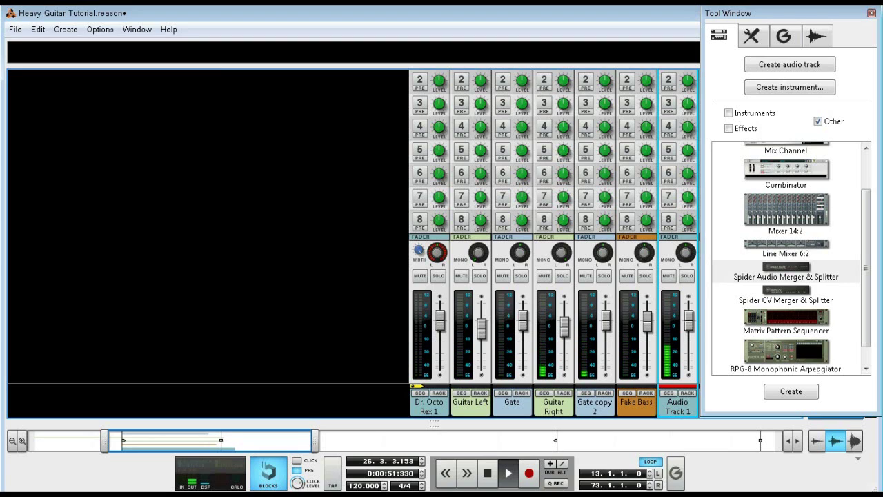
pyautogui.press('space')
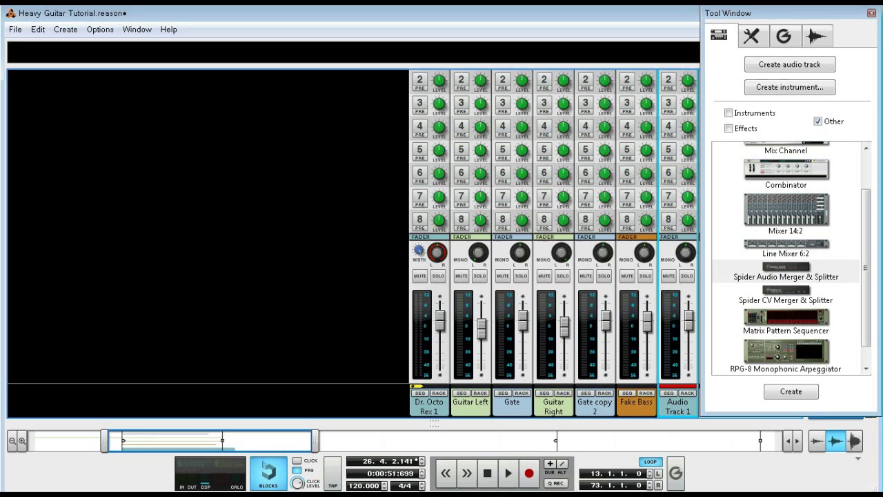